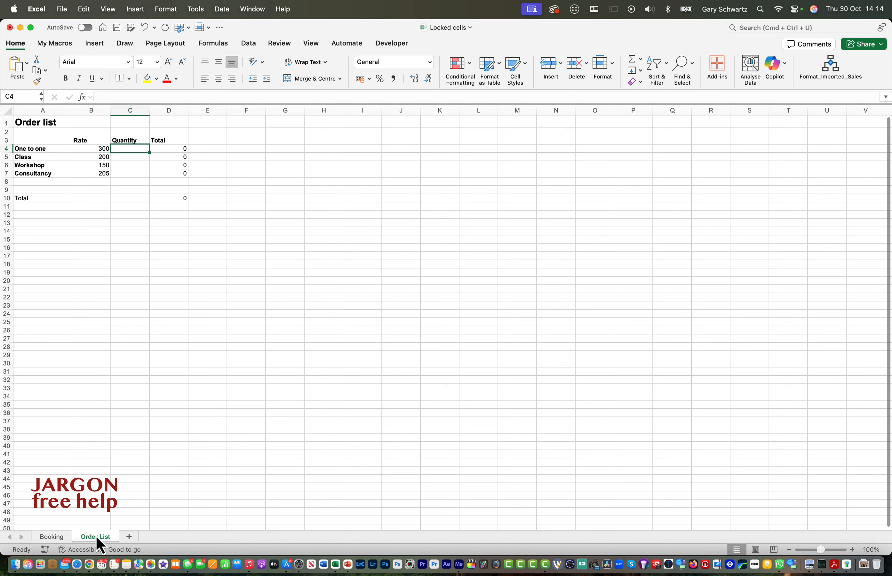
Inspect the Quantity cells next to One to one, Class, Workshop and Consultancy on the Order List sheet.
key(Down)
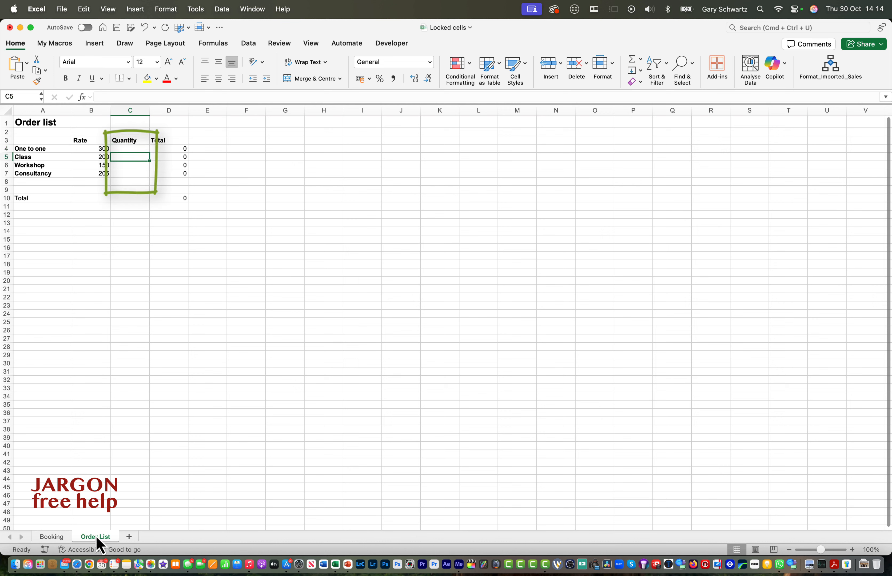
key(Down)
key(Down)
key(Up)
key(Up)
key(Up)
key(Left)
key(Right)
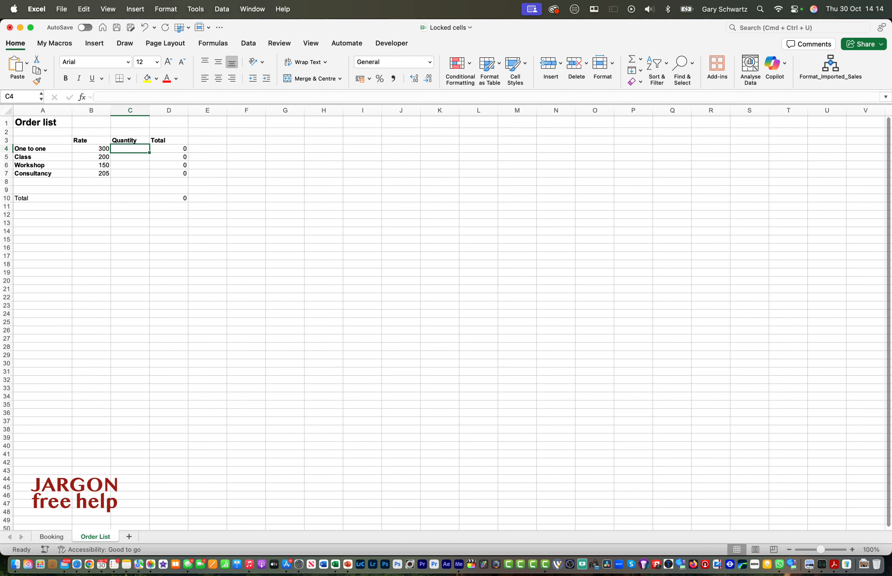
Inspect the input cells beside Job Title, Date, Time, Location and Description on the Booking sheet, then return to Order List.
click(51, 537)
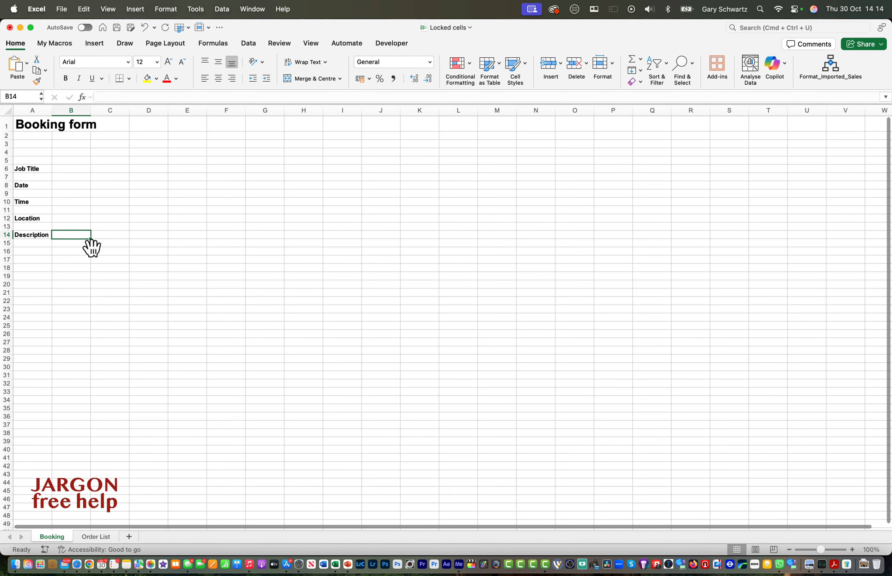
click(69, 169)
click(68, 186)
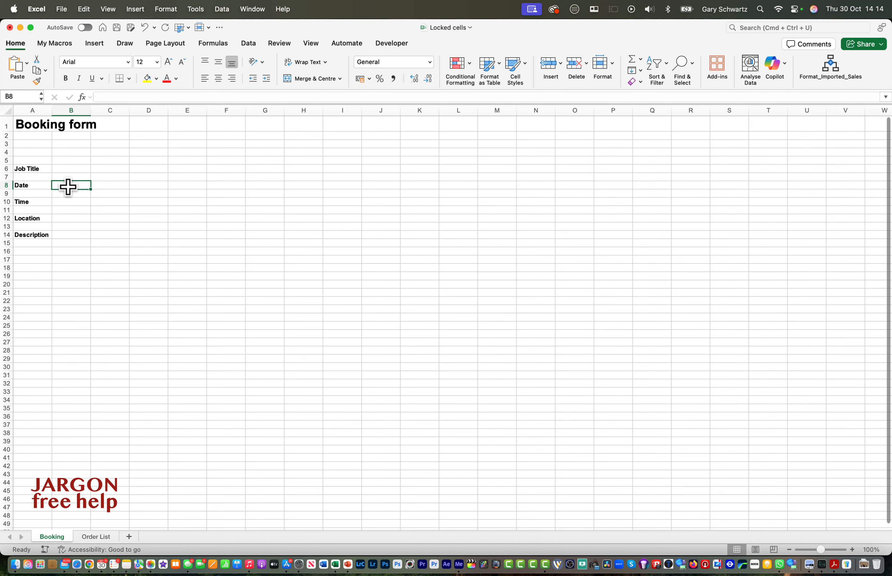
click(66, 201)
click(66, 219)
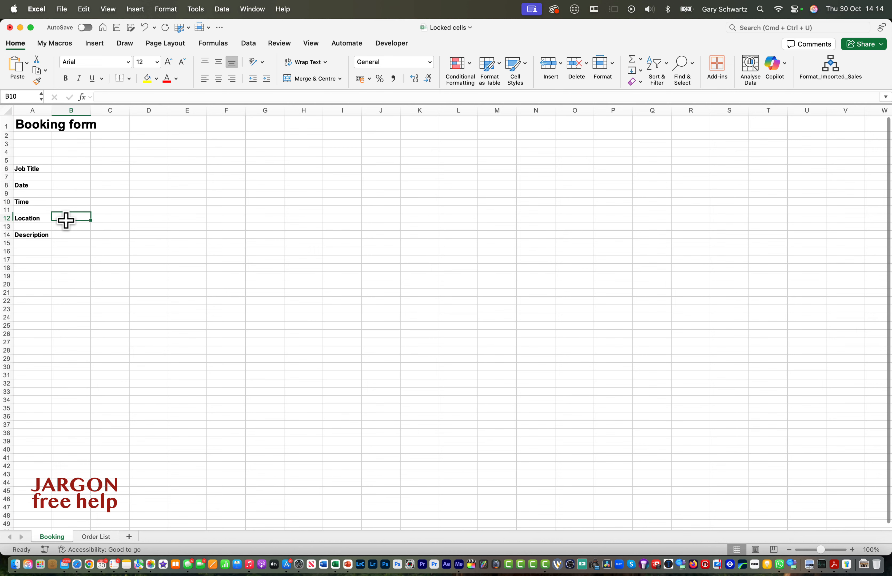
click(64, 236)
click(101, 539)
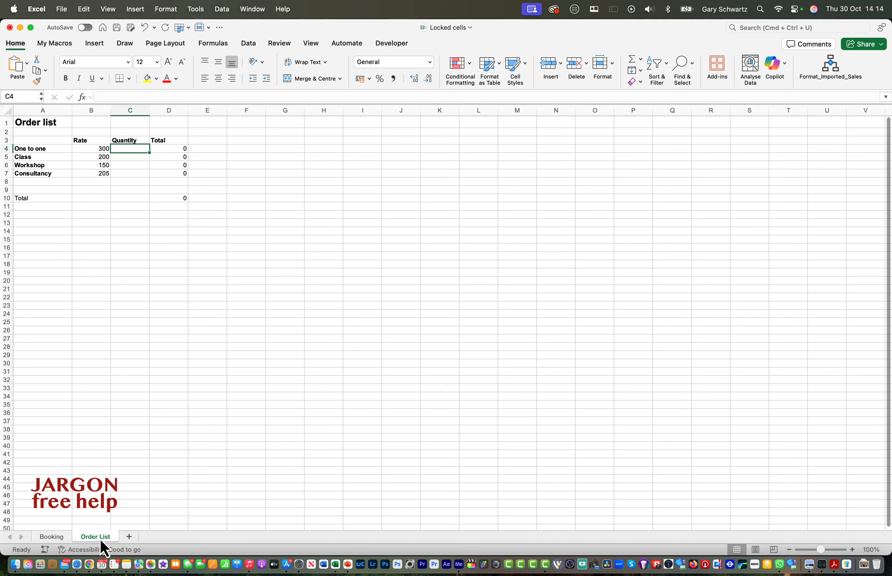
Protect the Order List sheet without a password and try entering 1 in the first Quantity cell.
click(281, 44)
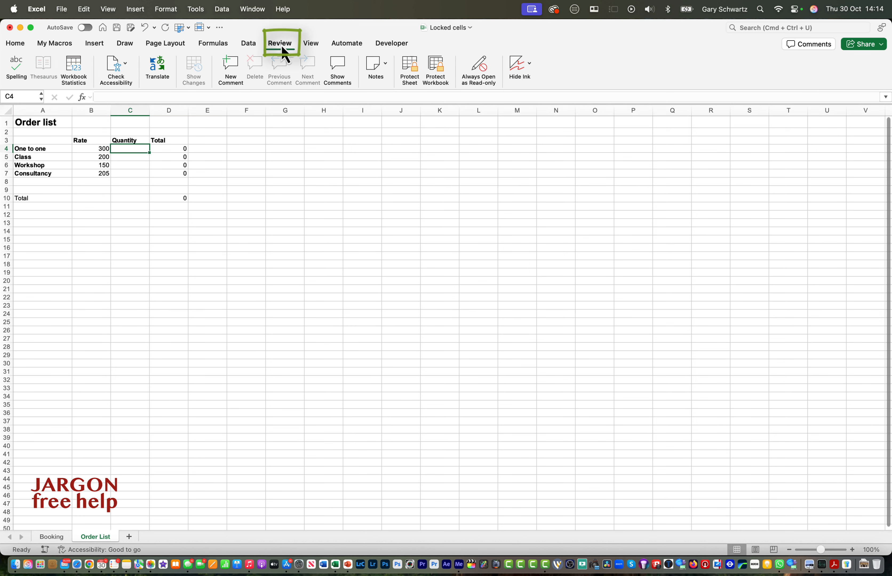
click(413, 71)
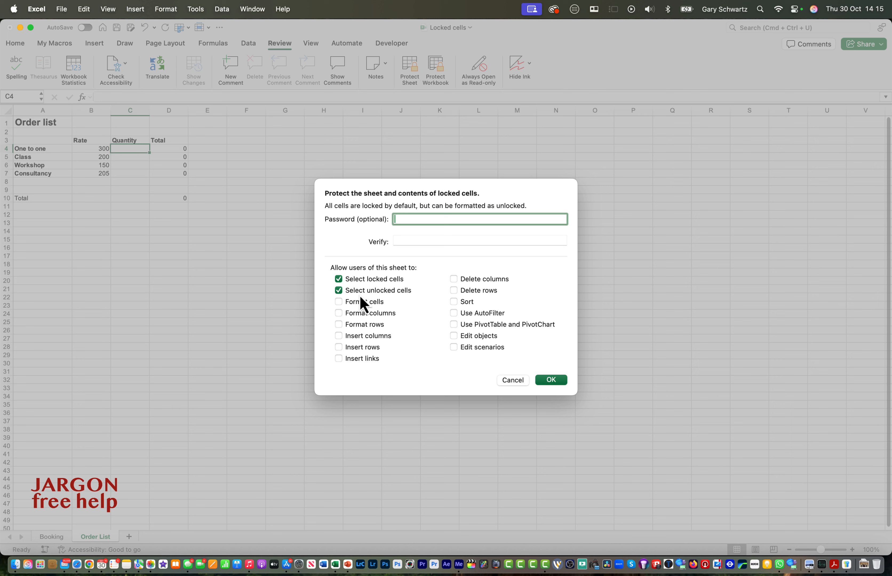
click(551, 380)
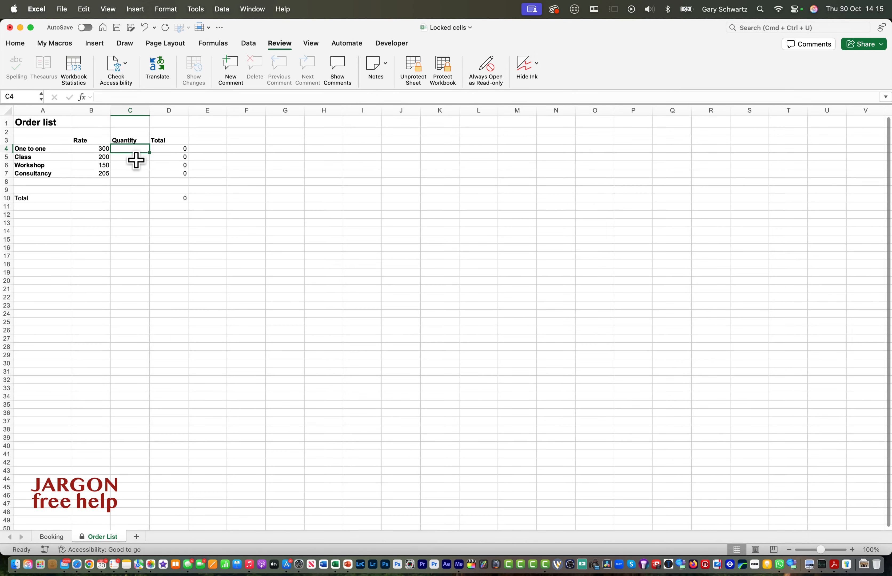
key(1)
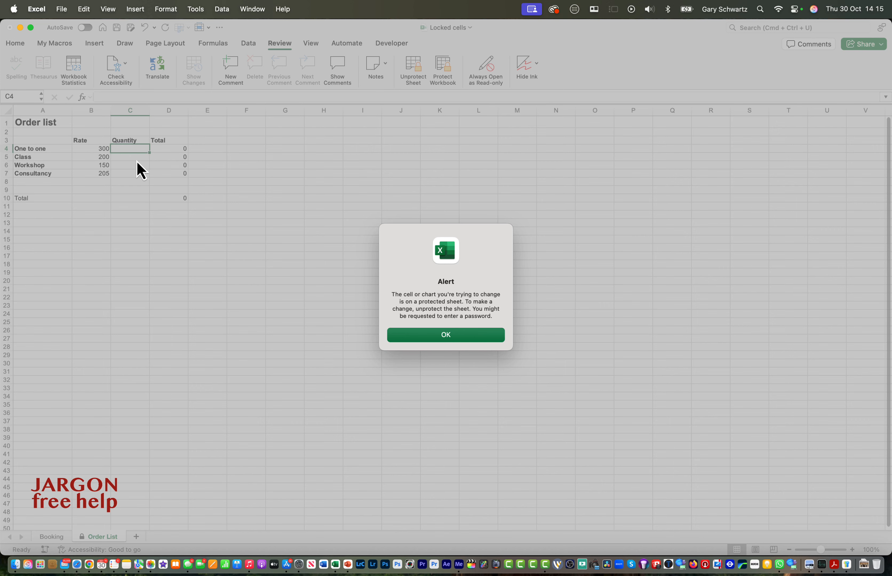
click(445, 339)
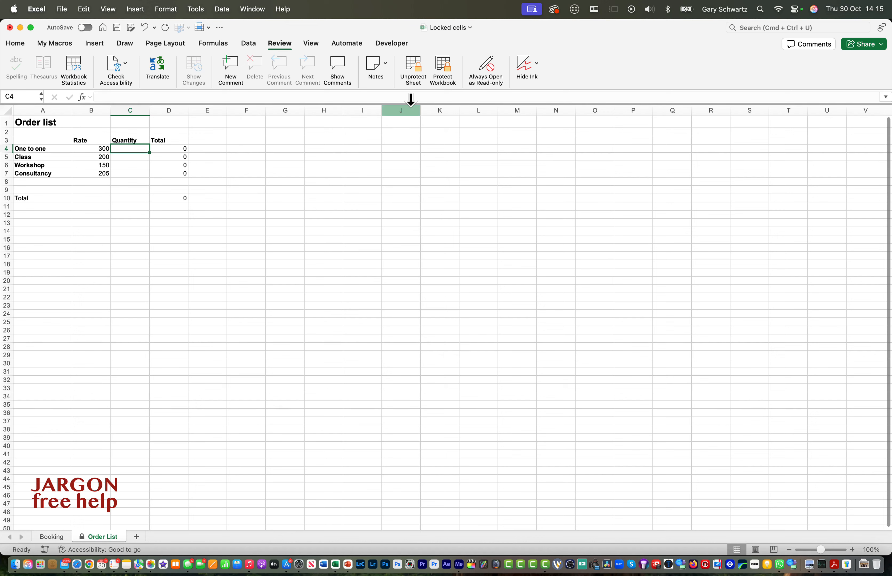
Unprotect the sheet and clear the Locked protection option for the Quantity cells C4:C7.
click(422, 79)
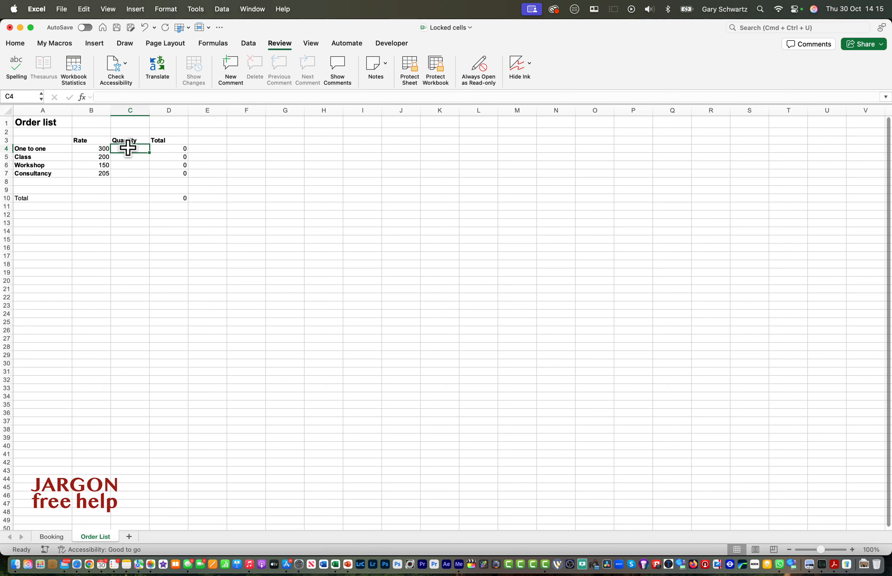
drag(125, 150, 125, 172)
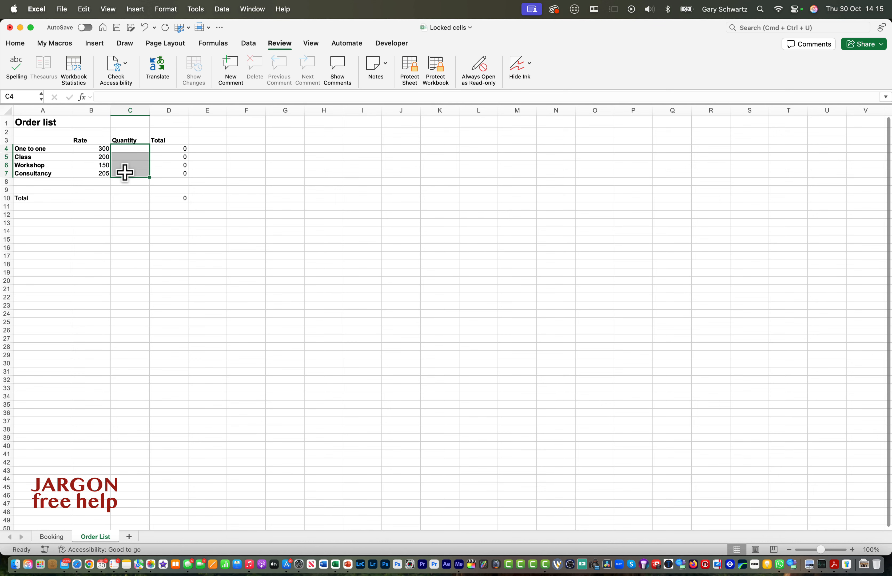
right_click(125, 173)
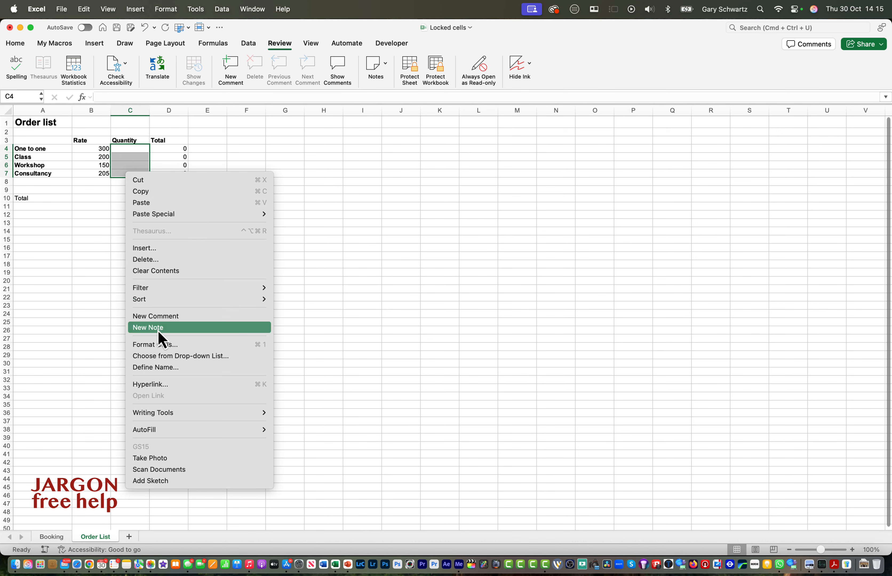
click(162, 345)
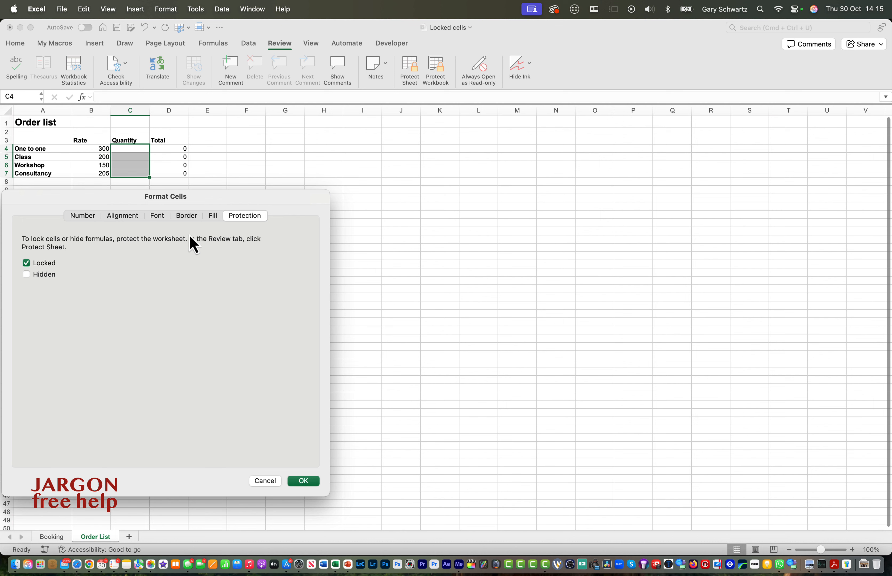
drag(235, 204, 428, 140)
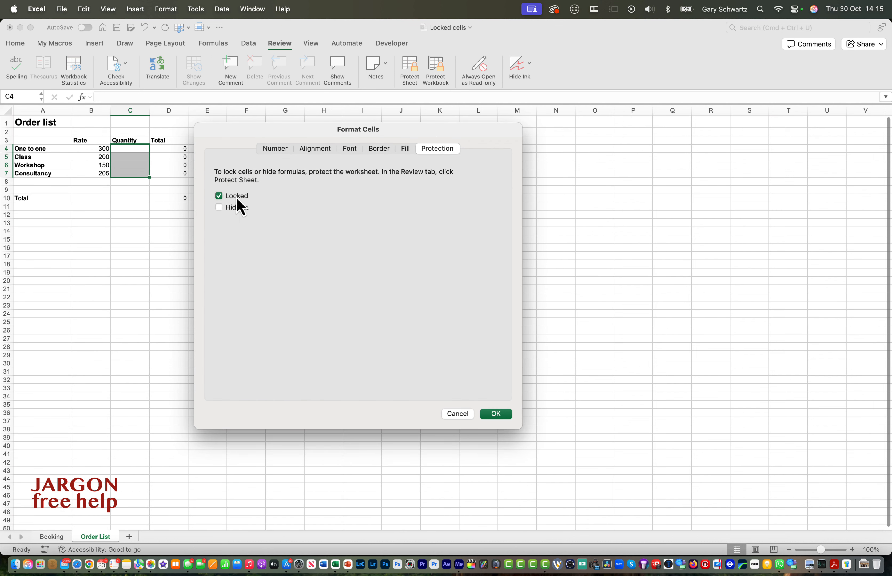
click(221, 198)
click(496, 414)
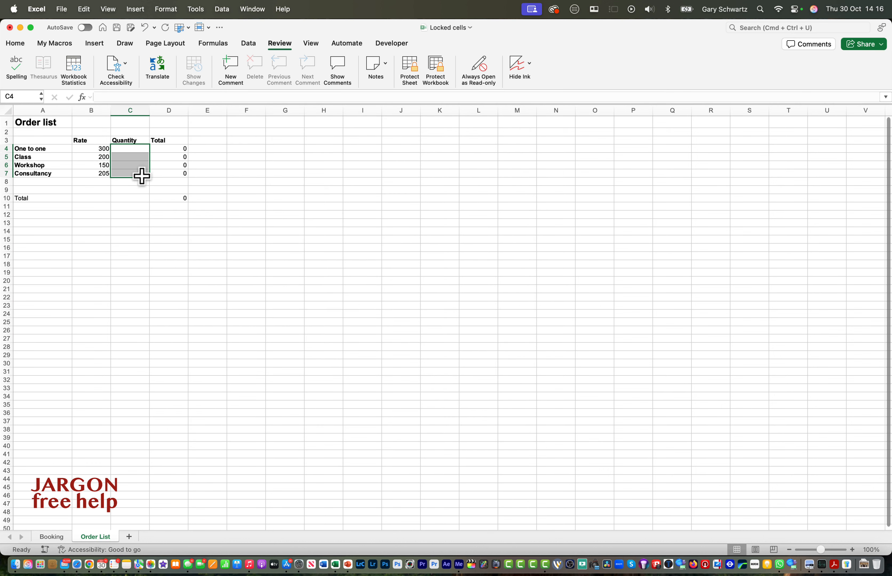
Protect the Order List sheet again with default options and try editing the Total formula in D4.
click(410, 66)
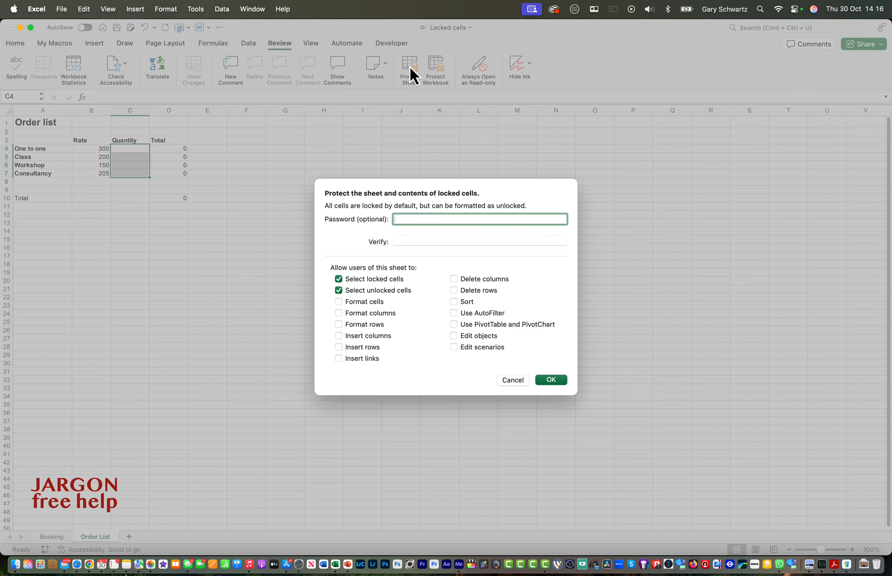
click(551, 380)
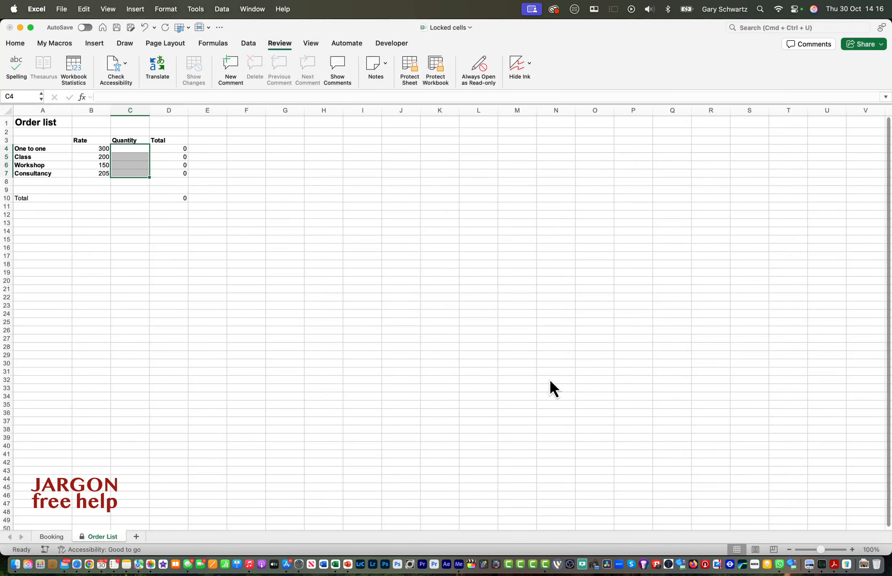
click(167, 149)
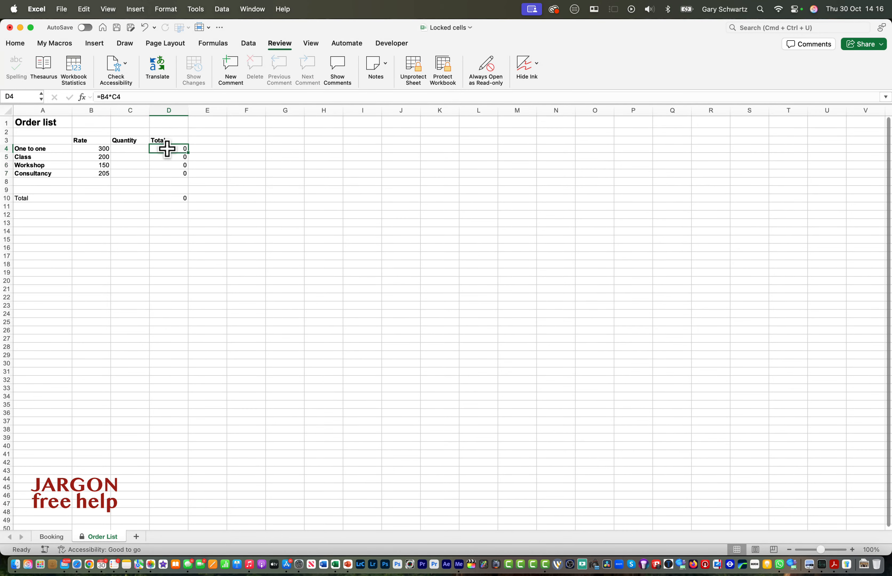
double_click(167, 148)
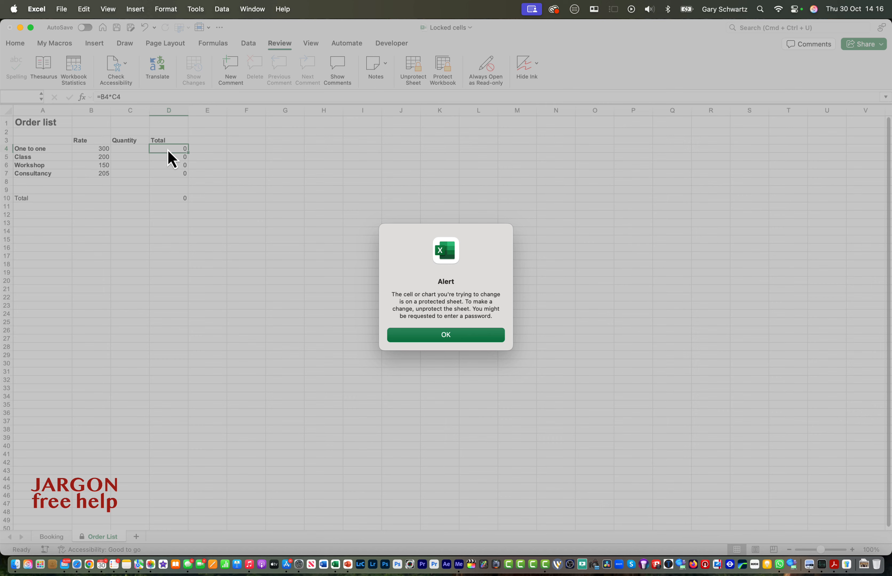
key(Return)
Enter quantities 1, 2, 3 and 1 in the Quantity cells C4 to C7.
key(Left)
text(1)
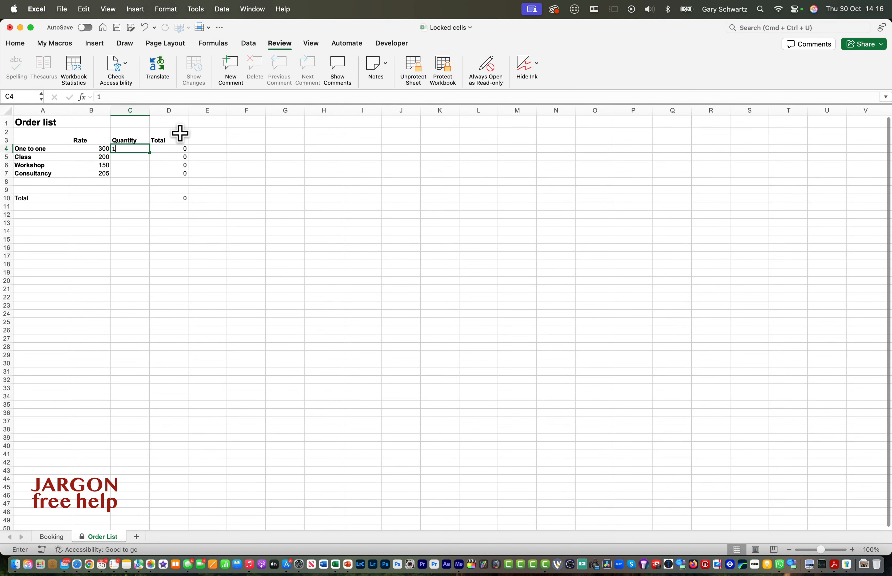
key(Return)
text(2)
key(Return)
text(3)
key(Return)
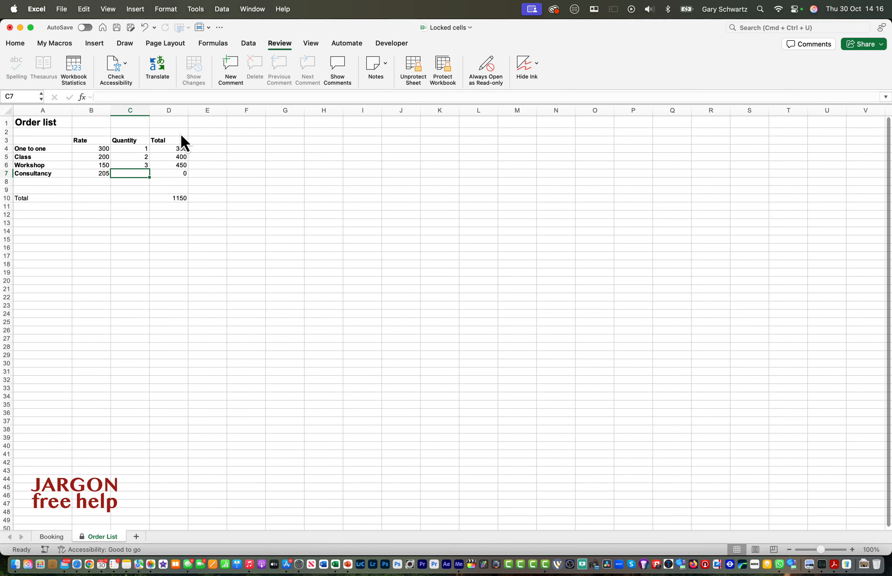
text(1)
key(Return)
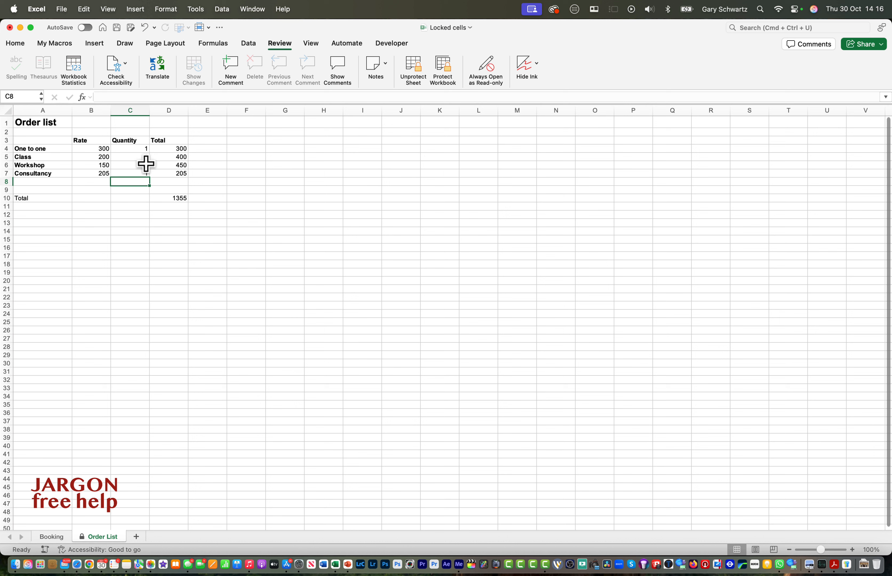
Try to edit the Workshop rate in B6 on the protected sheet.
click(139, 149)
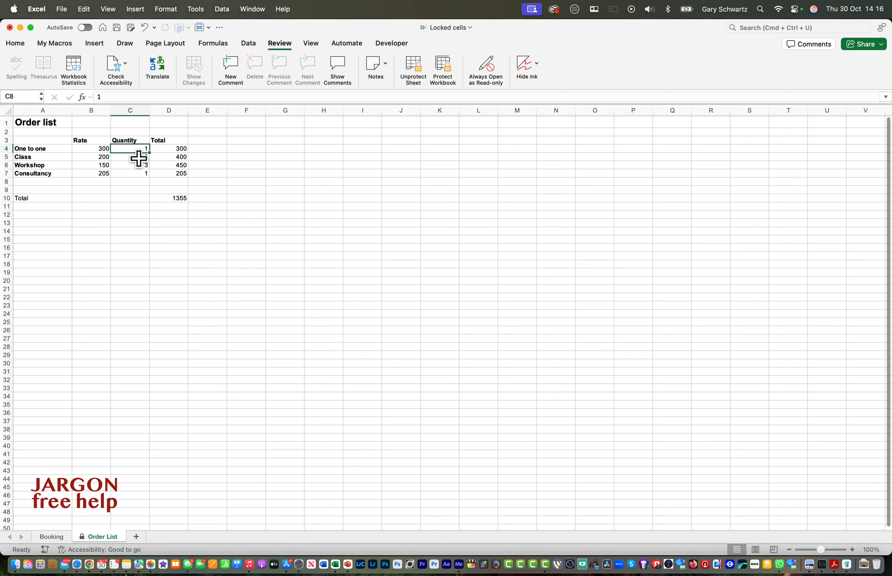
drag(138, 159, 137, 173)
click(90, 150)
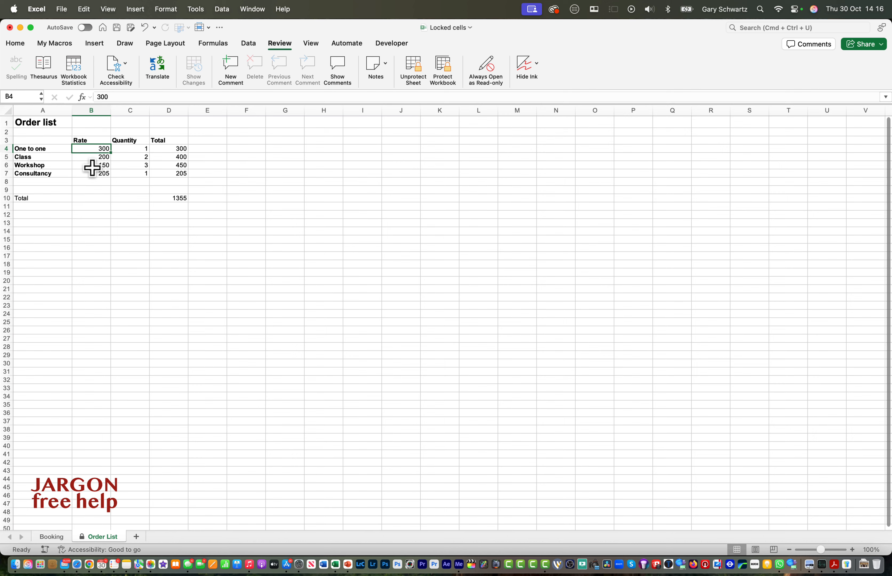
click(94, 163)
double_click(93, 162)
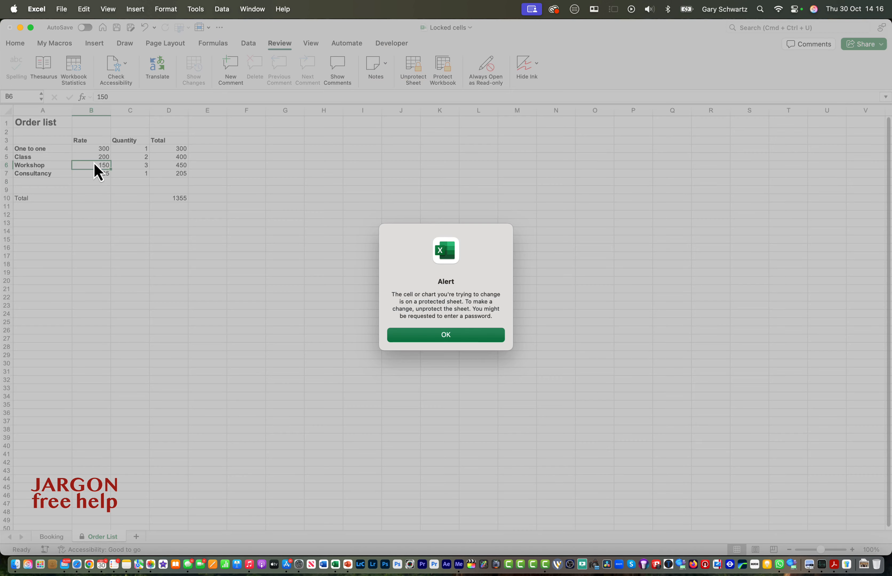
click(419, 336)
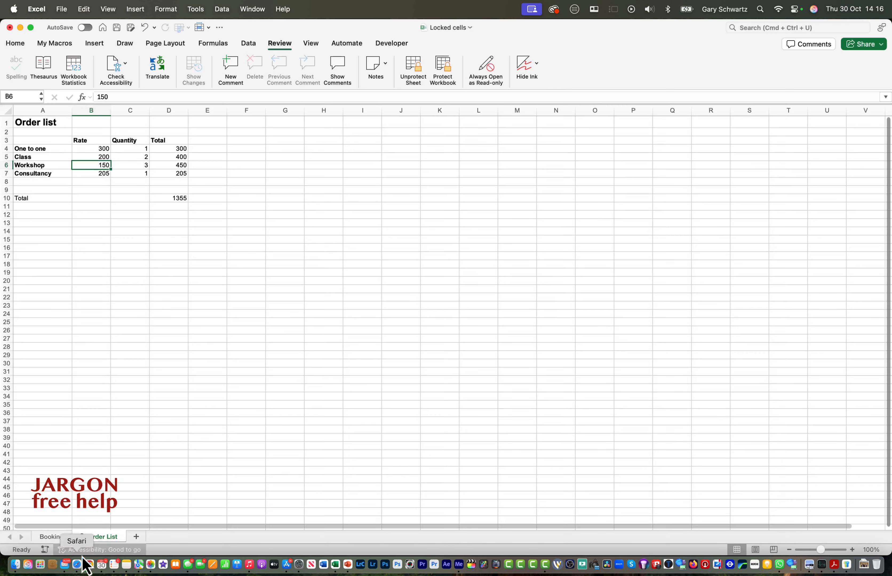
Inspect the Booking sheet's input cells from Job Title down to Description.
click(52, 536)
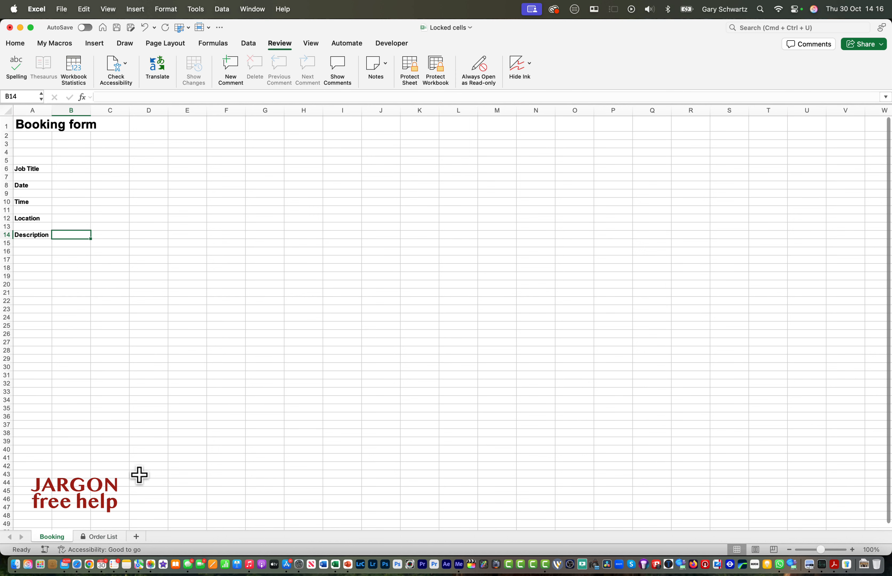
click(104, 540)
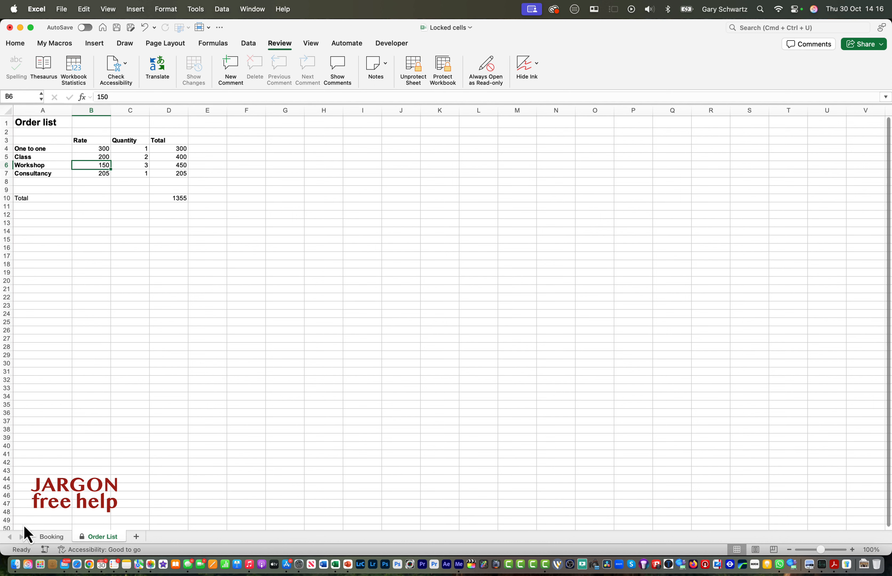
click(51, 537)
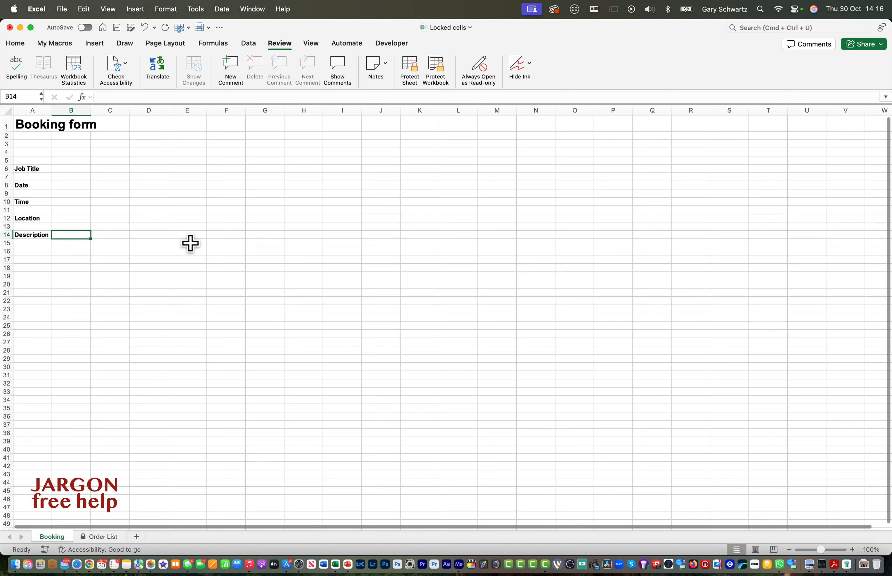
click(79, 169)
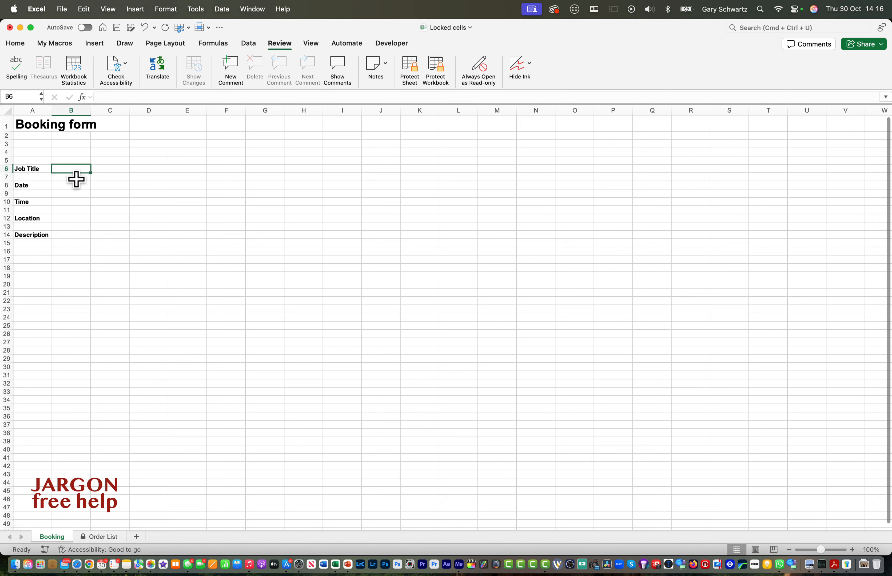
click(73, 187)
click(73, 202)
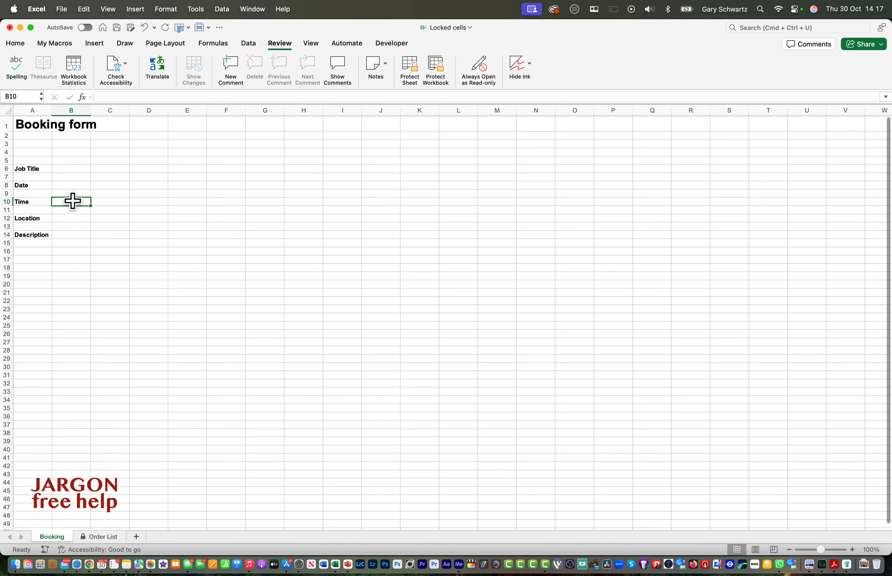
click(72, 217)
click(72, 235)
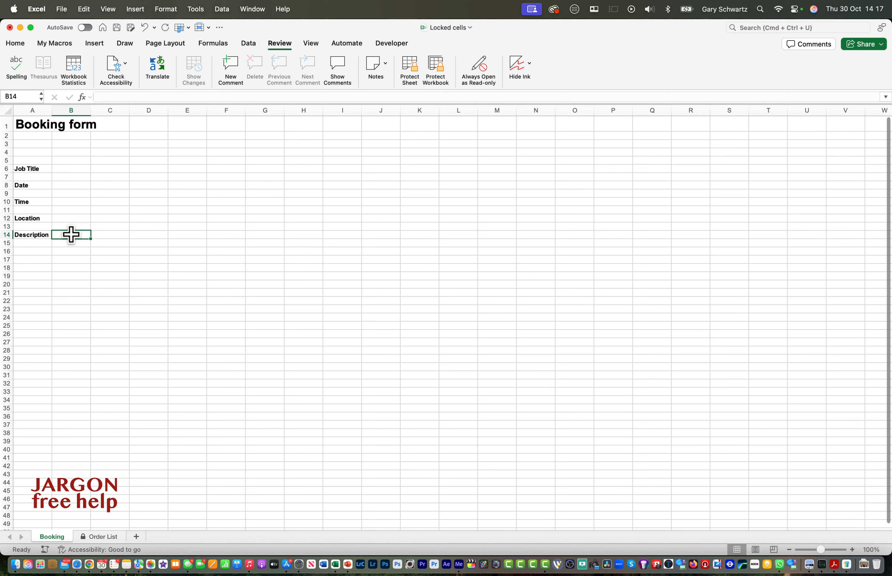
click(66, 170)
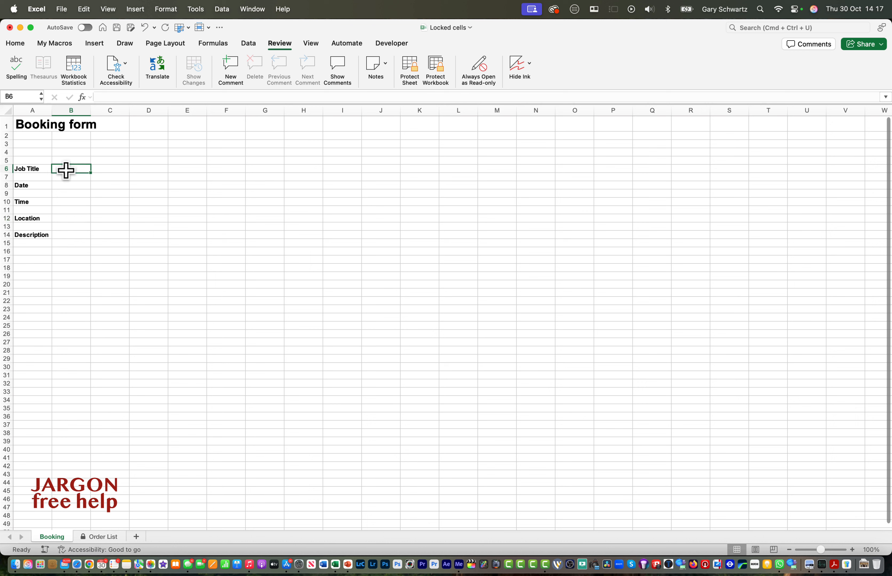
Unlock the Booking sheet's input cells B6, B8, B10, B12 and B14 by clearing their Locked protection option.
super+click(70, 185)
super+click(70, 201)
super+click(71, 218)
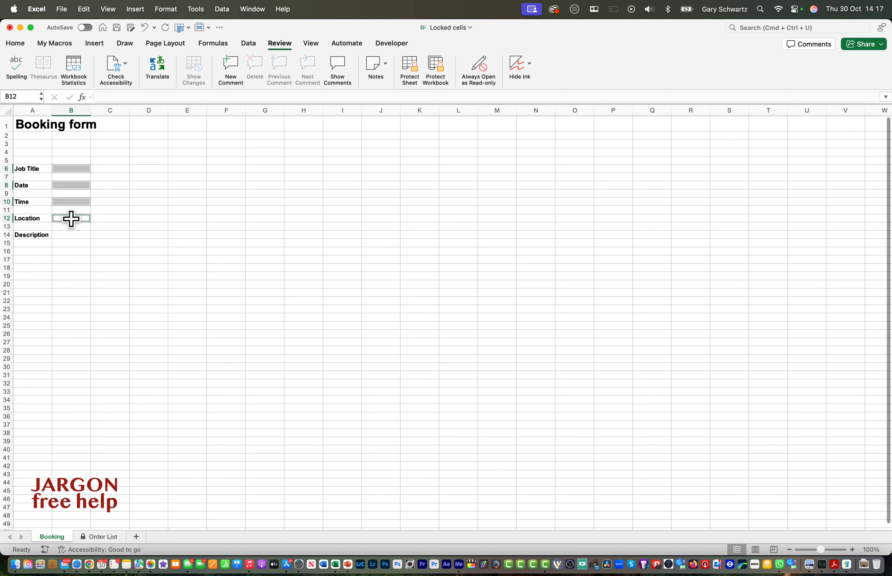
super+click(70, 236)
right_click(71, 237)
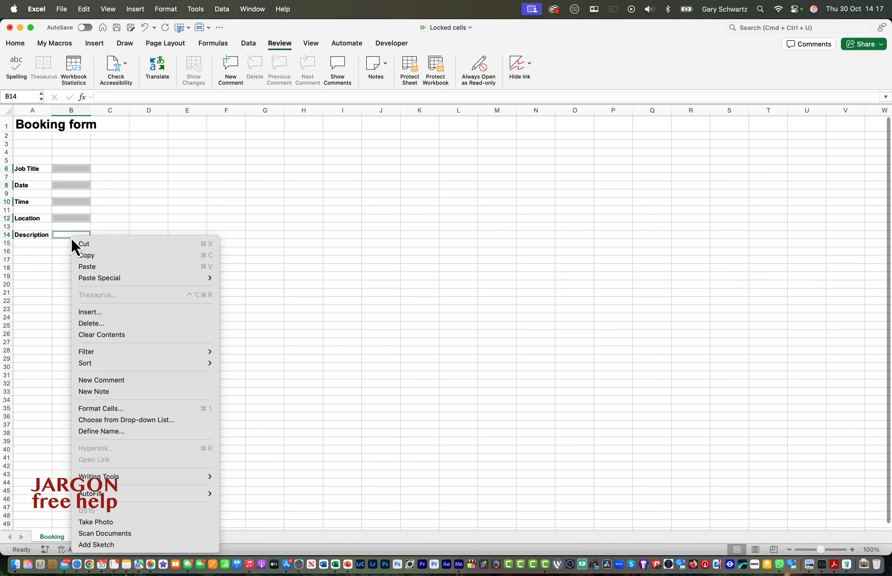
click(103, 409)
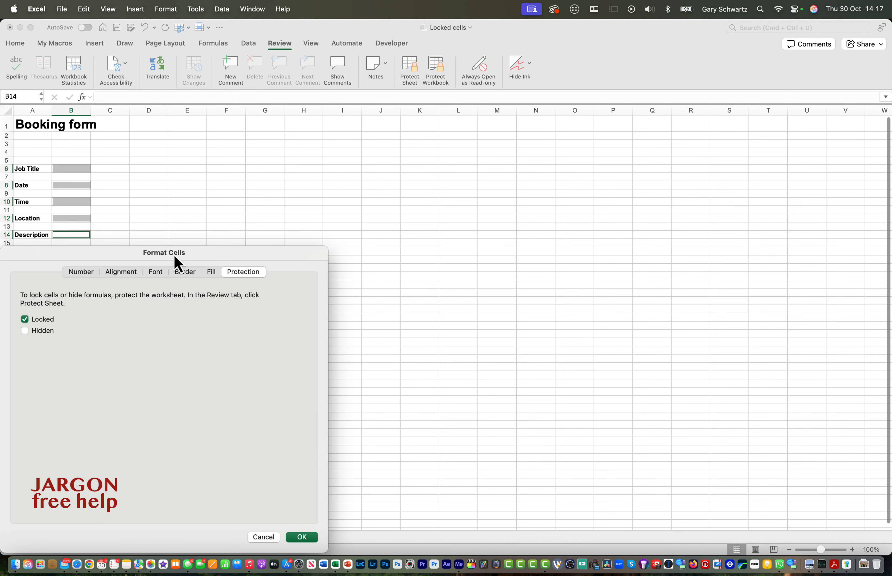
drag(175, 261, 360, 174)
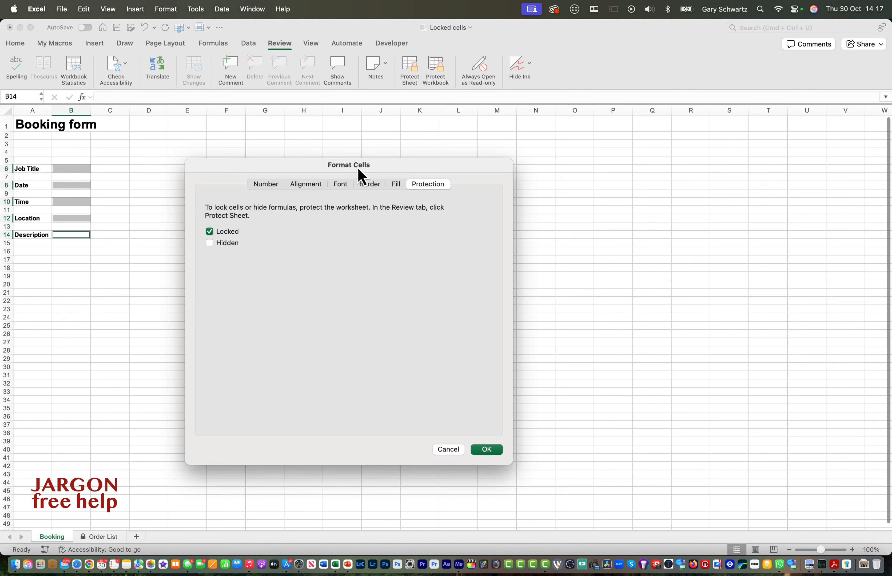
click(211, 236)
click(487, 451)
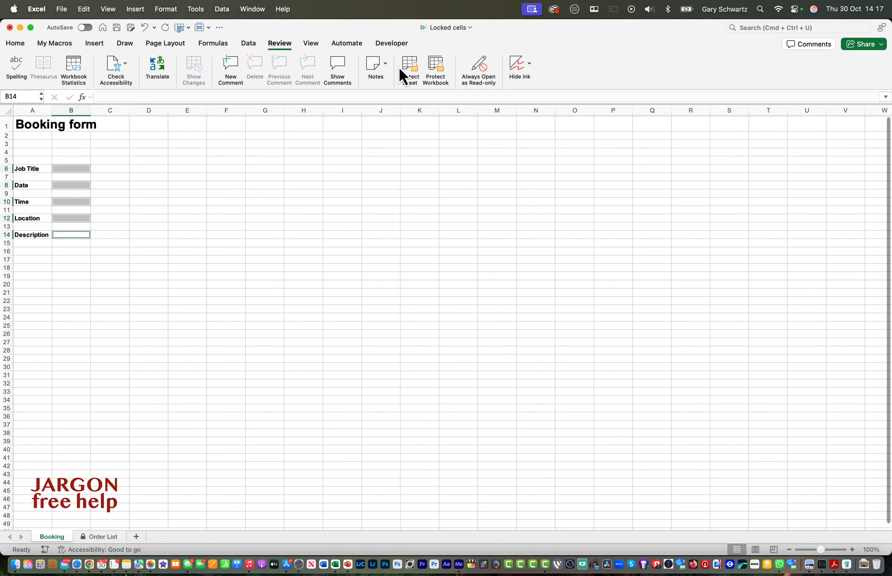
Protect the Booking sheet with a password, entering it in both the password and verify fields.
click(408, 68)
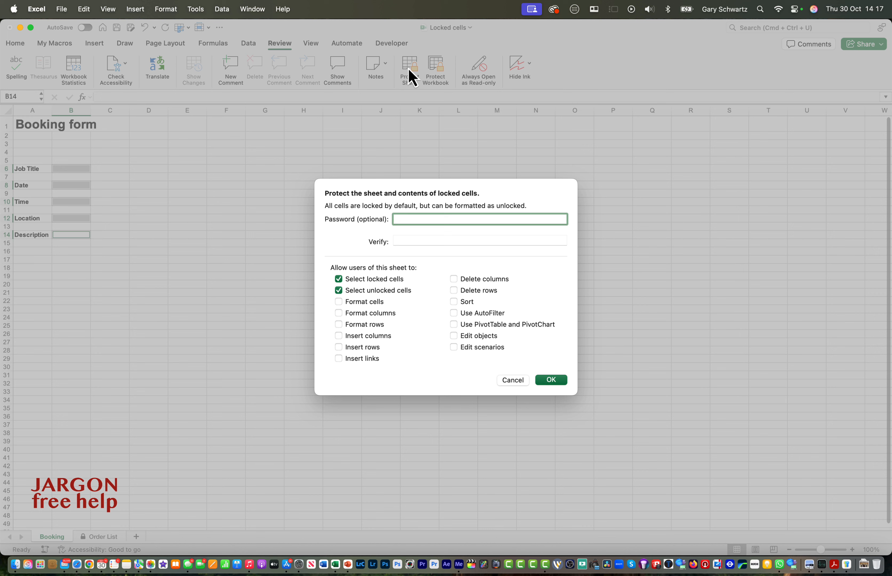
text(•••••)
click(405, 242)
text(•••••)
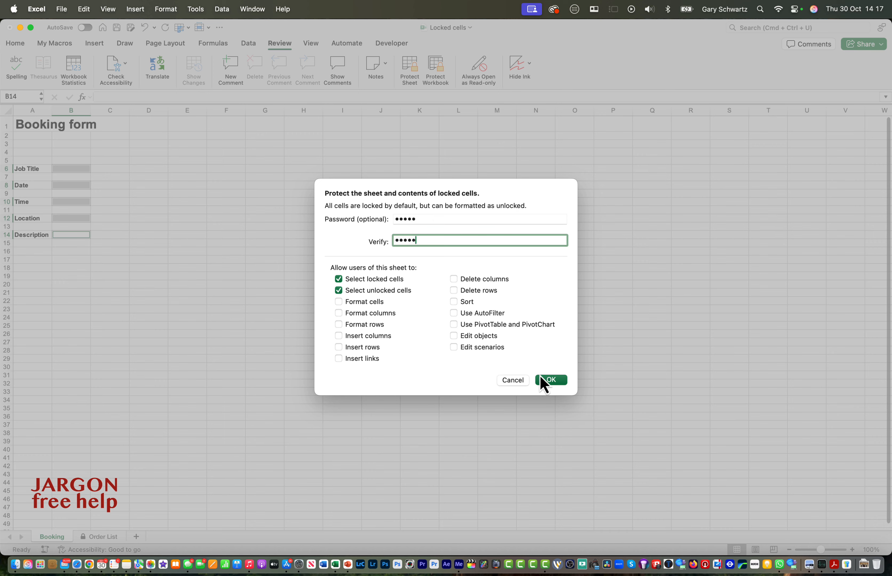
click(551, 380)
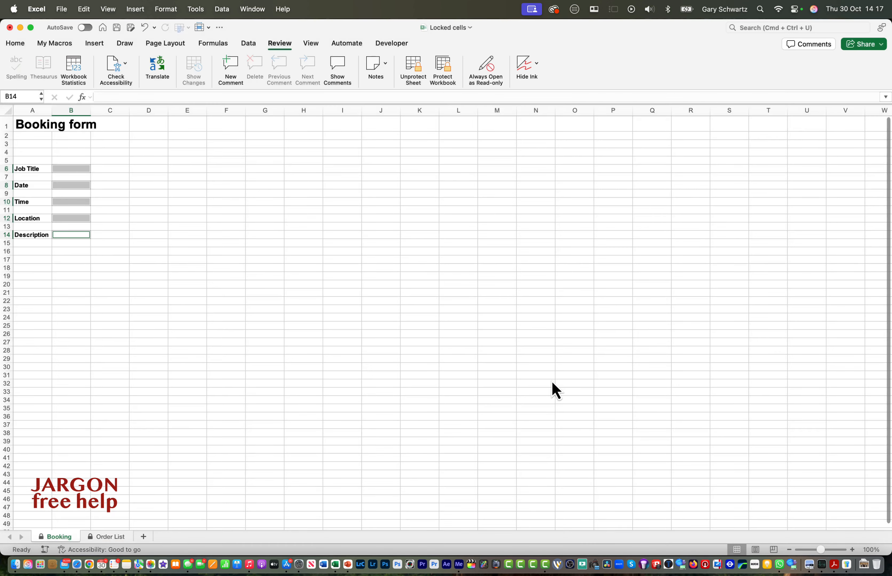
Try to edit the Job Title label in A6 on the protected sheet.
click(40, 168)
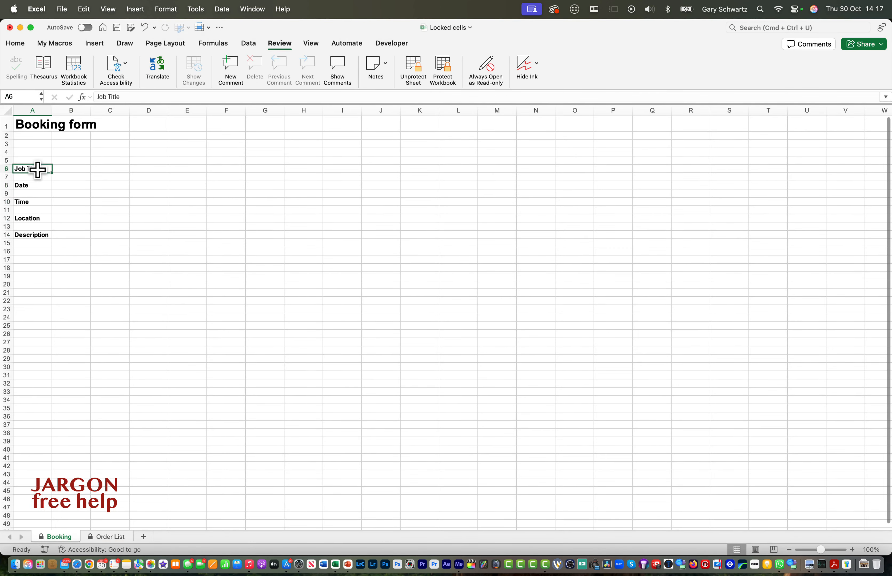
double_click(38, 171)
key(Return)
Enter Training as the Job Title in cell B6 and dismiss the protection alert.
key(Tab)
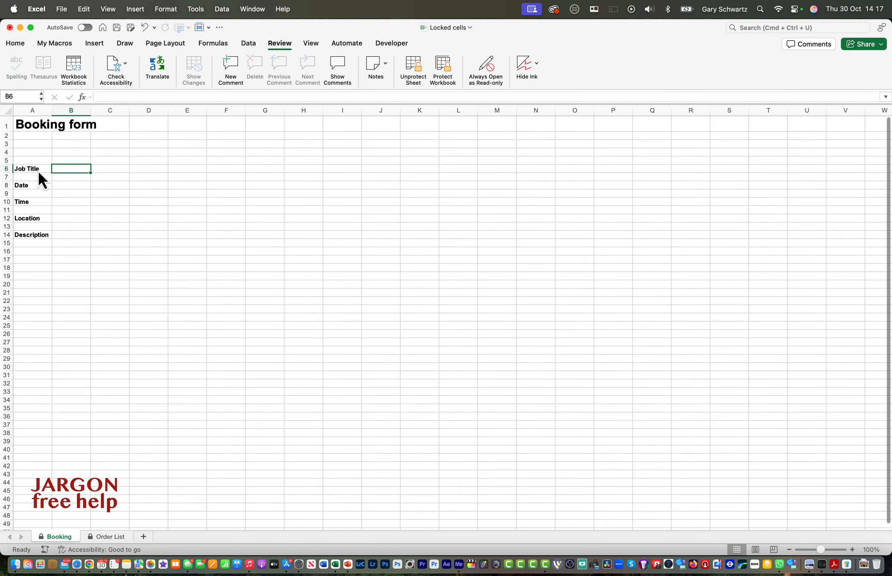
text(Training)
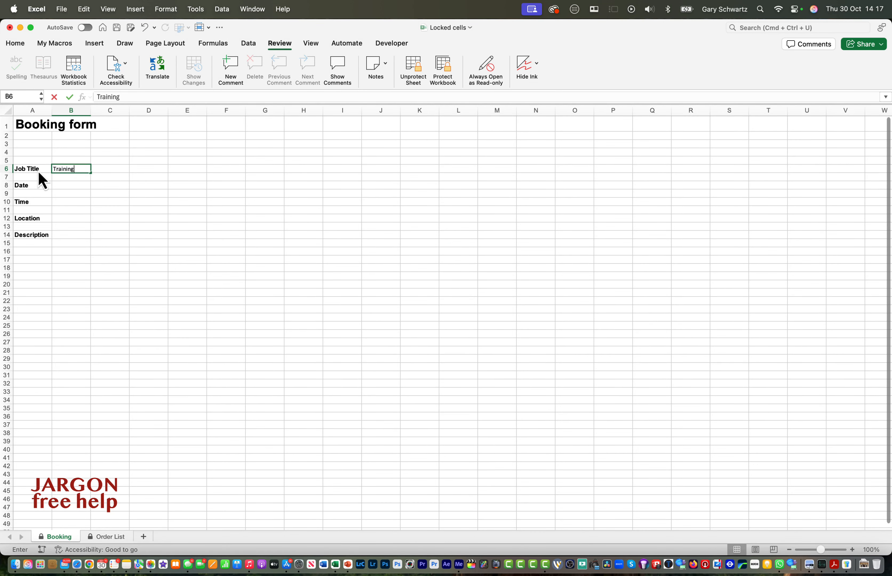
key(Return)
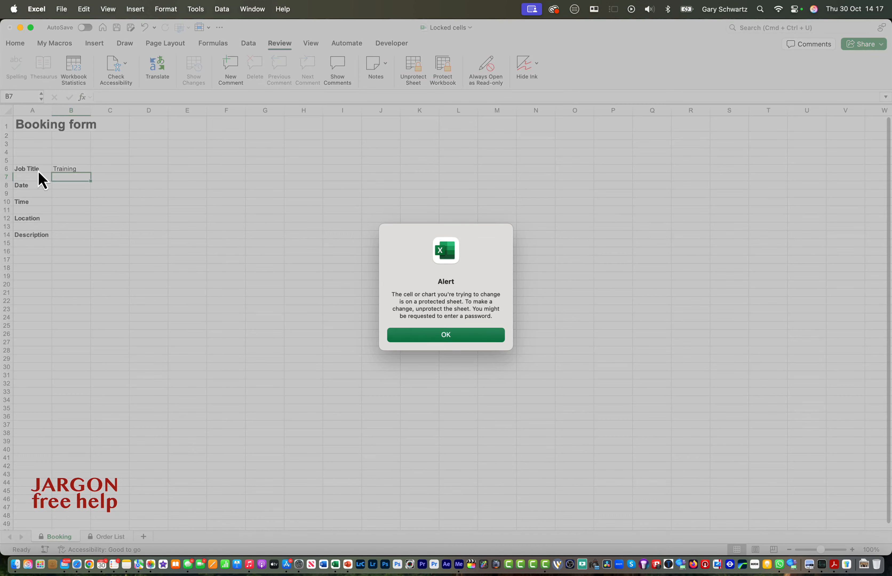
key(Return)
key(Return)
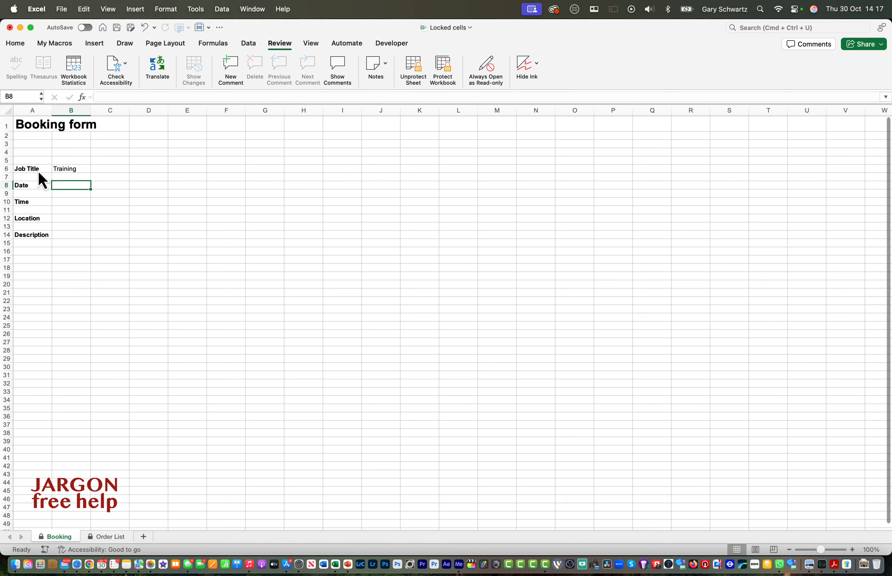
Insert today's date in the Date cell B8 and move to the Time cell B10.
key(ctrl+semicolon)
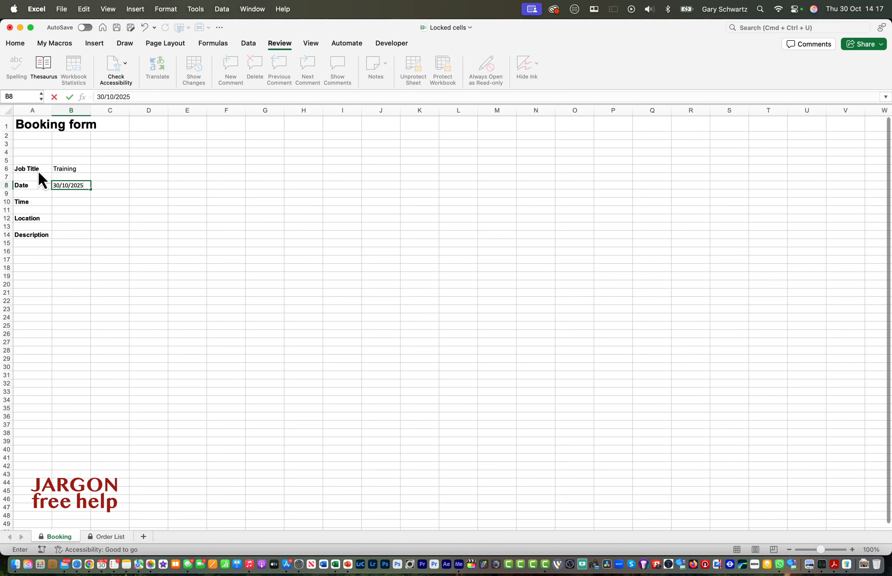
key(Return)
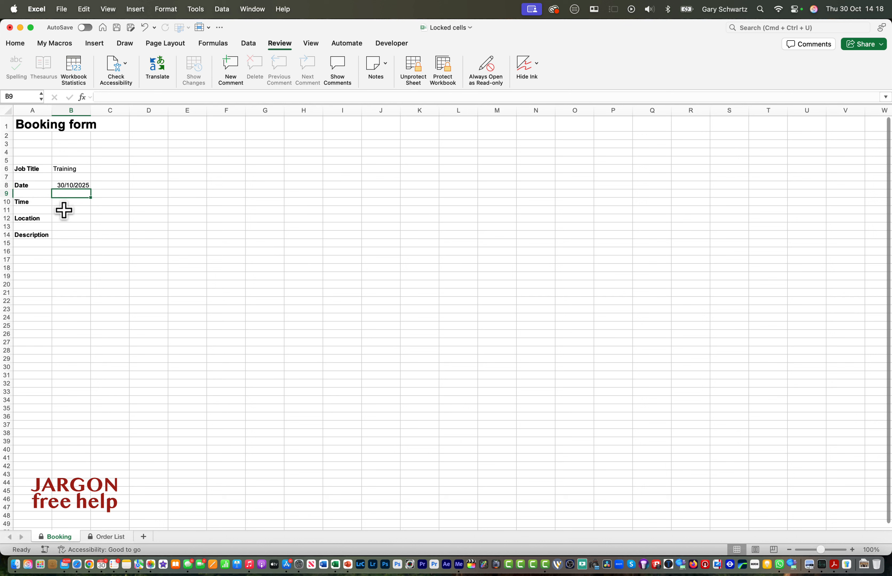
click(65, 202)
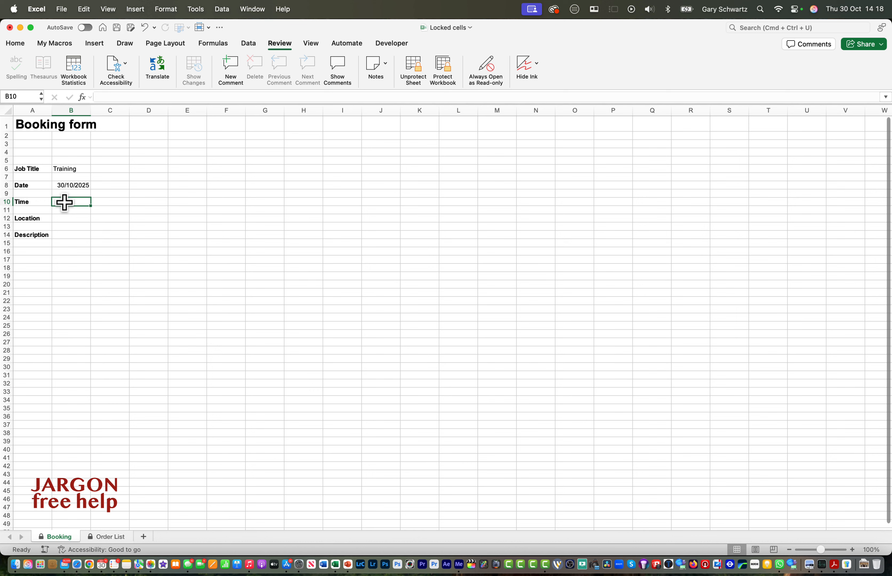
Unprotect the Booking sheet by entering its password.
click(421, 79)
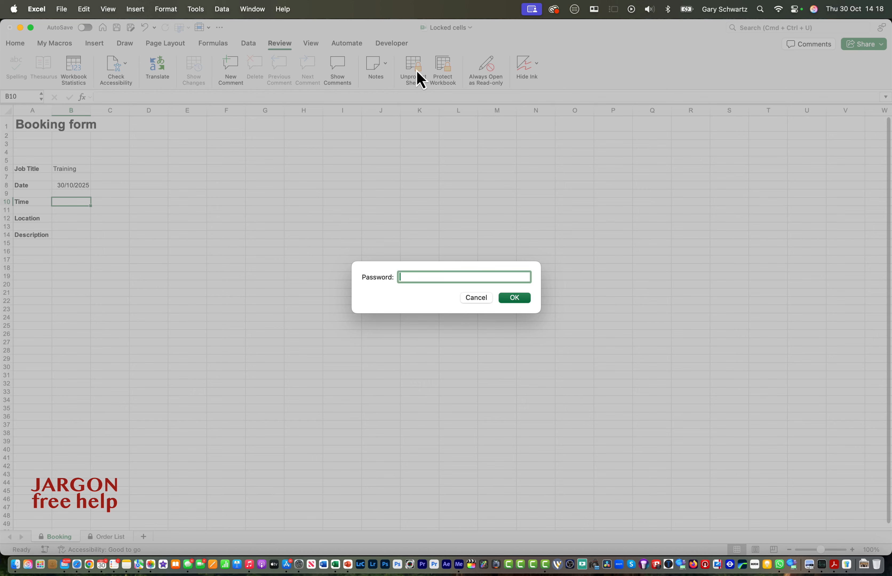
text(•••••)
key(Return)
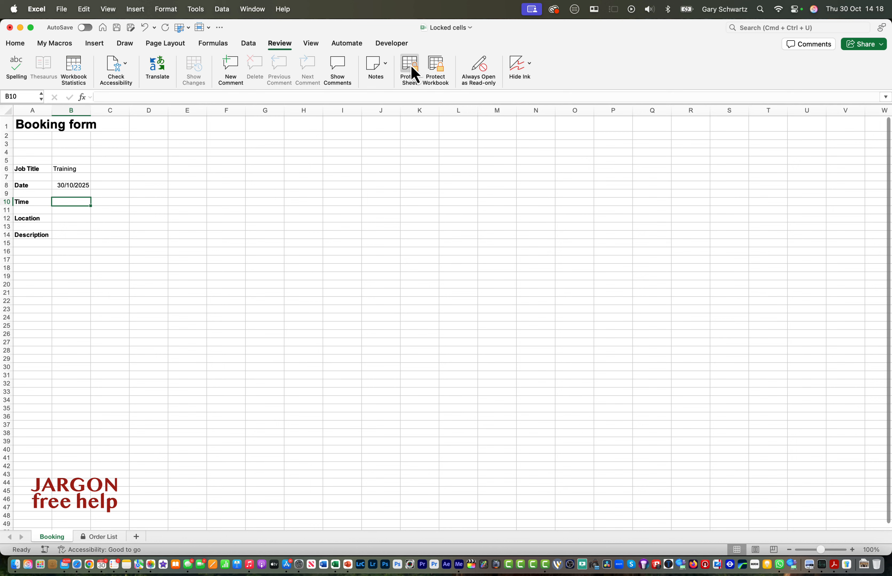
Protect the Booking sheet again, entering a password in both the password and verify fields.
click(414, 73)
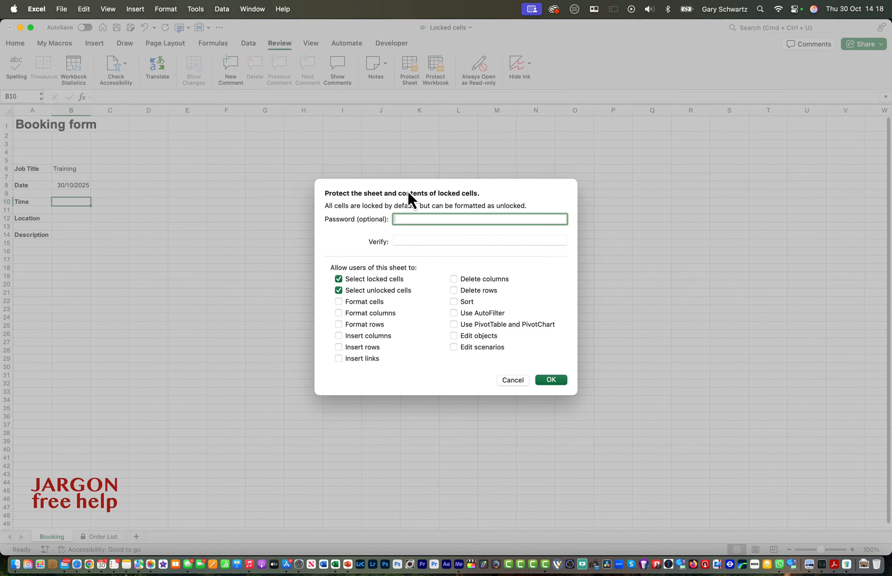
text(12345)
click(406, 241)
text(12345)
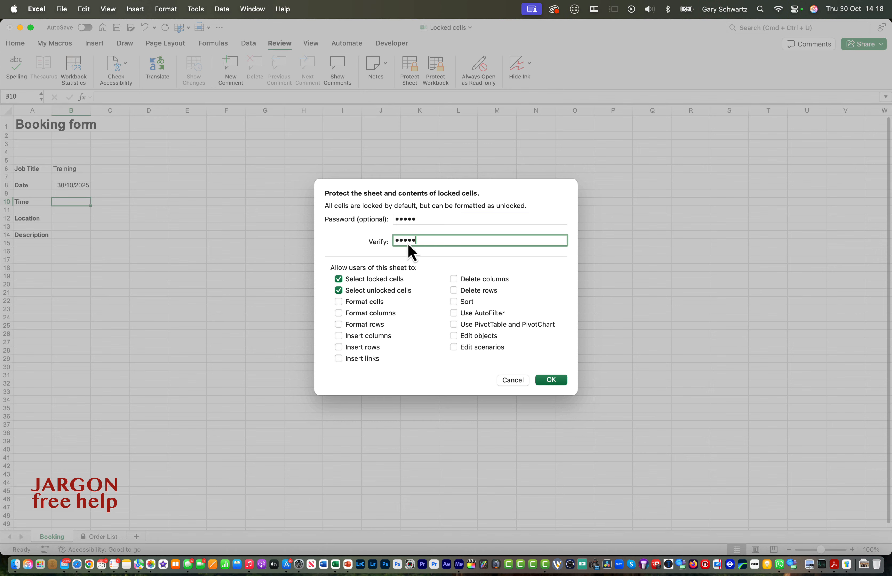
key(Return)
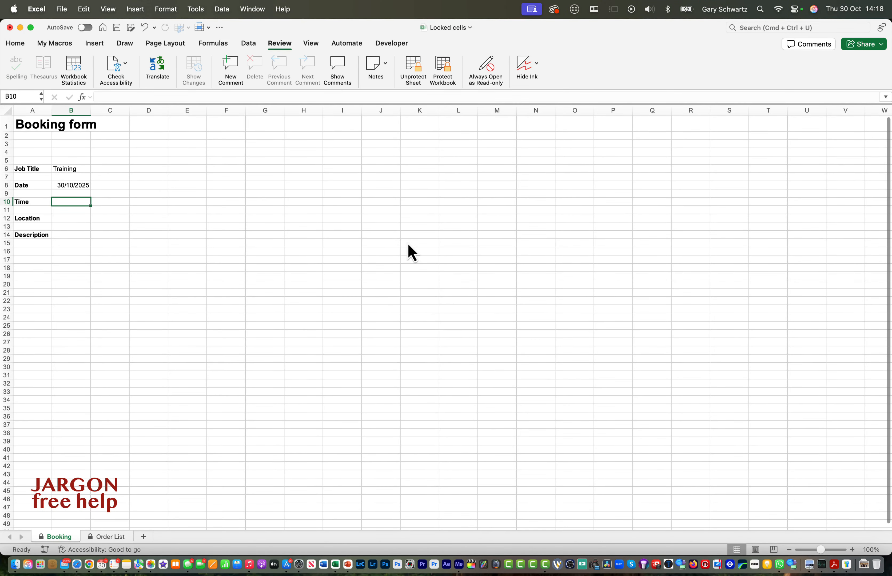